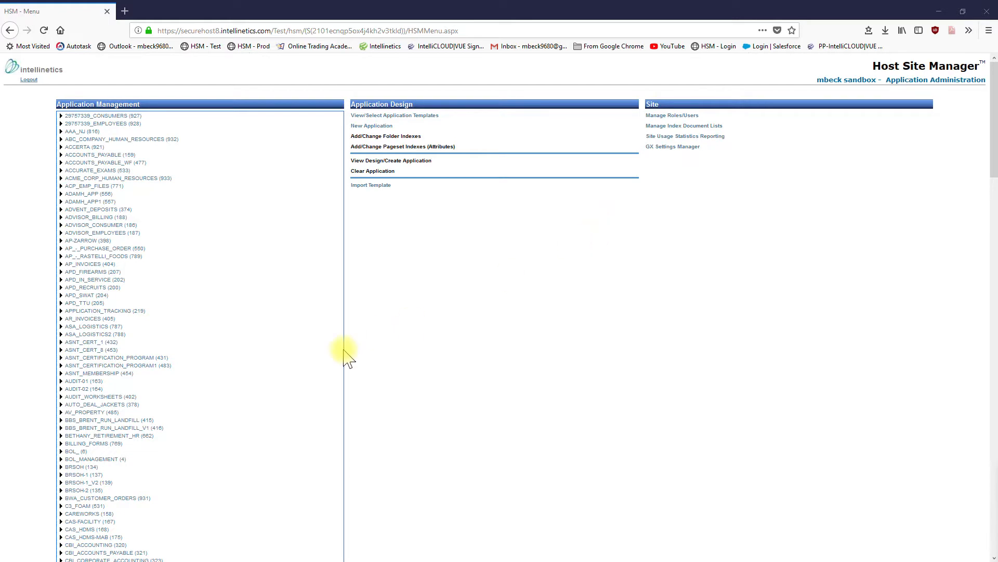
# Open the Index Document Lists settings of the HDMS application.
pyautogui.scroll(-5, 290, 329)
pyautogui.scroll(-10, 290, 330)
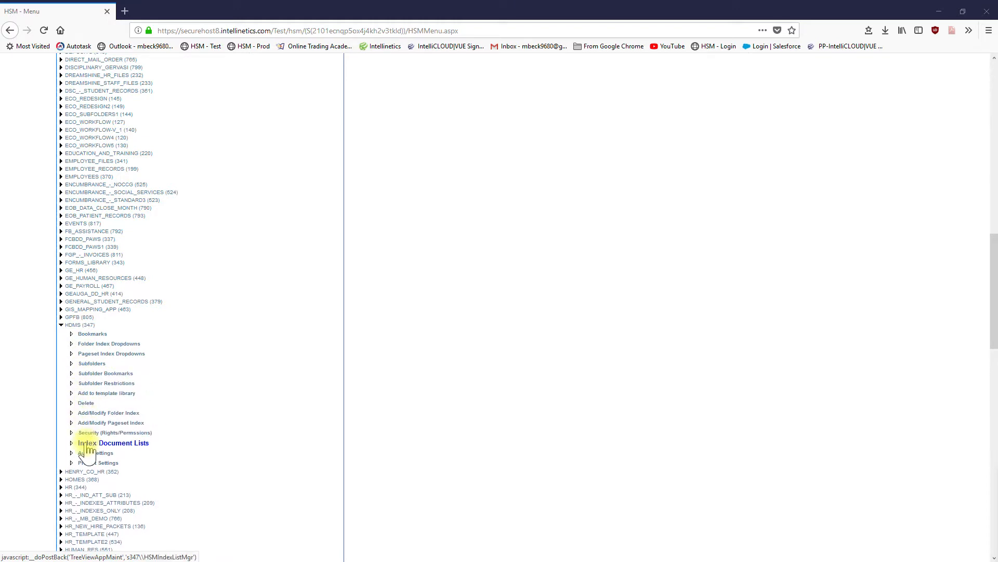
pyautogui.click(87, 447)
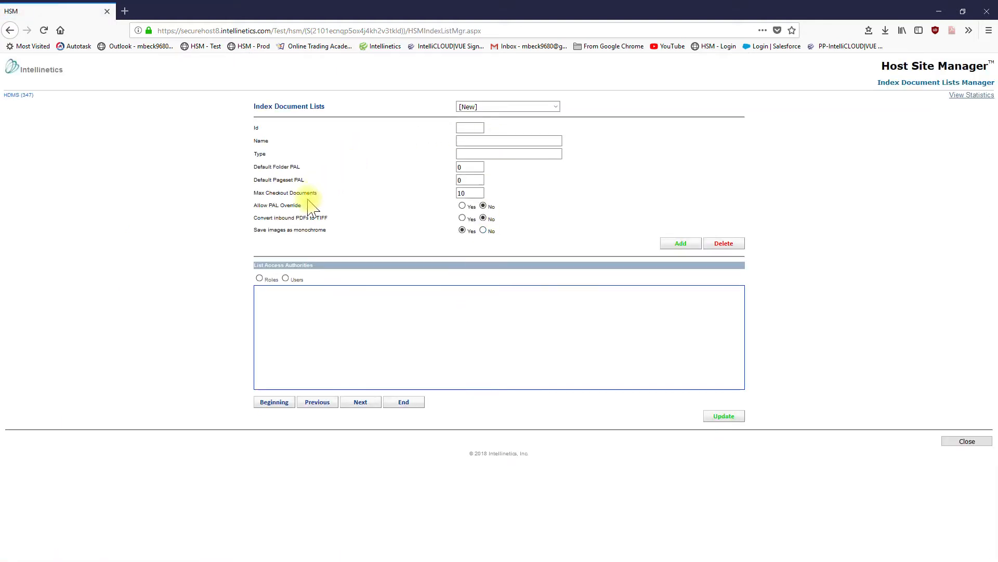
# Name the new index document list "TPS Reports List".
pyautogui.click(485, 141)
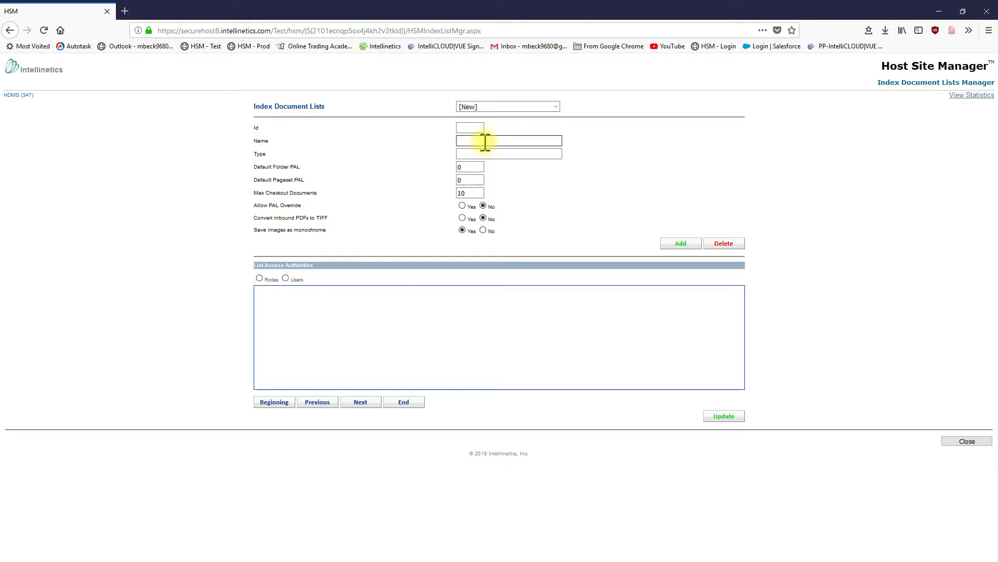
pyautogui.write('TPS Reports List')
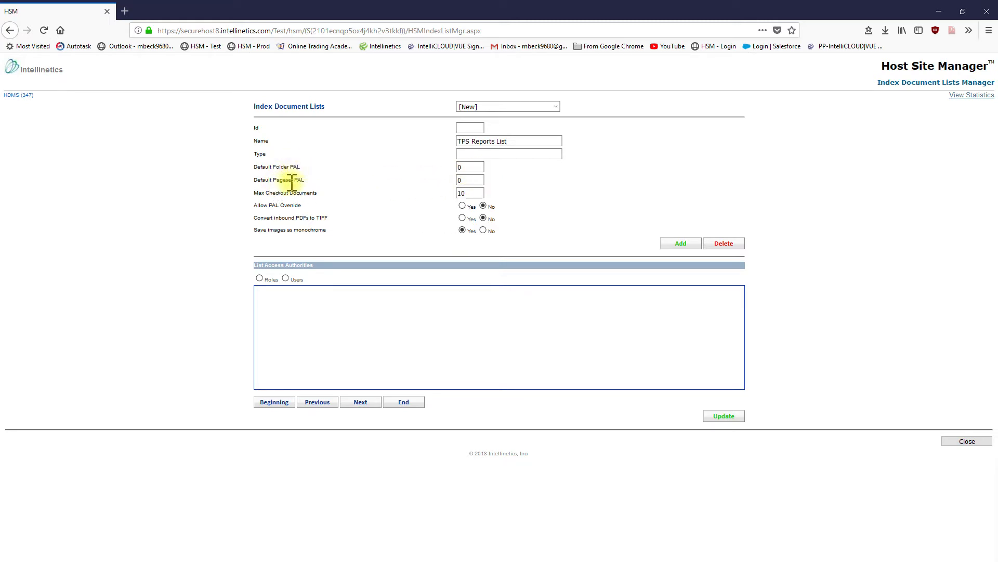
# Set Max Checkout Documents to 100, enable converting inbound PDFs to TIFF and monochrome image saving, and add the list.
pyautogui.click(473, 193)
pyautogui.write('0')
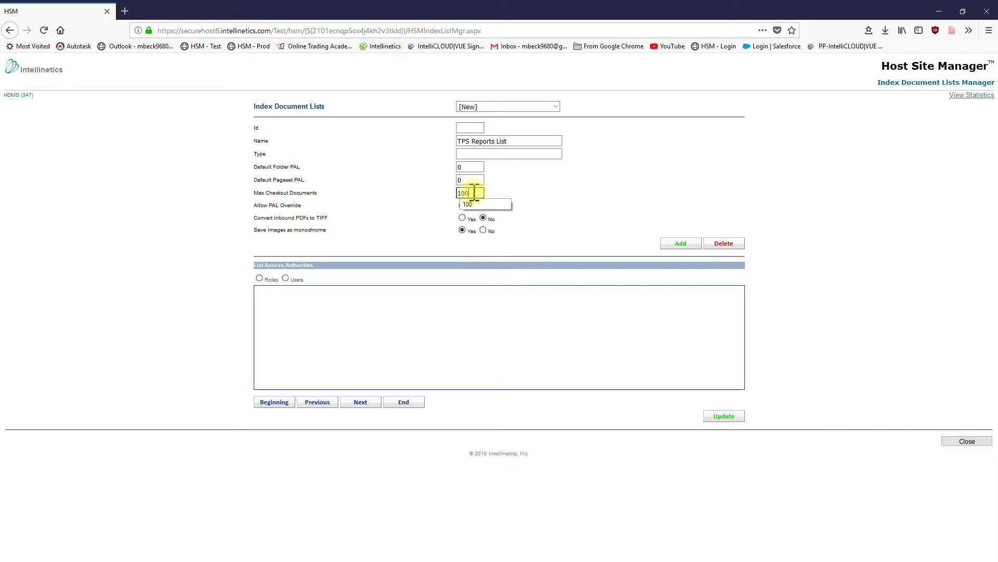
pyautogui.click(544, 201)
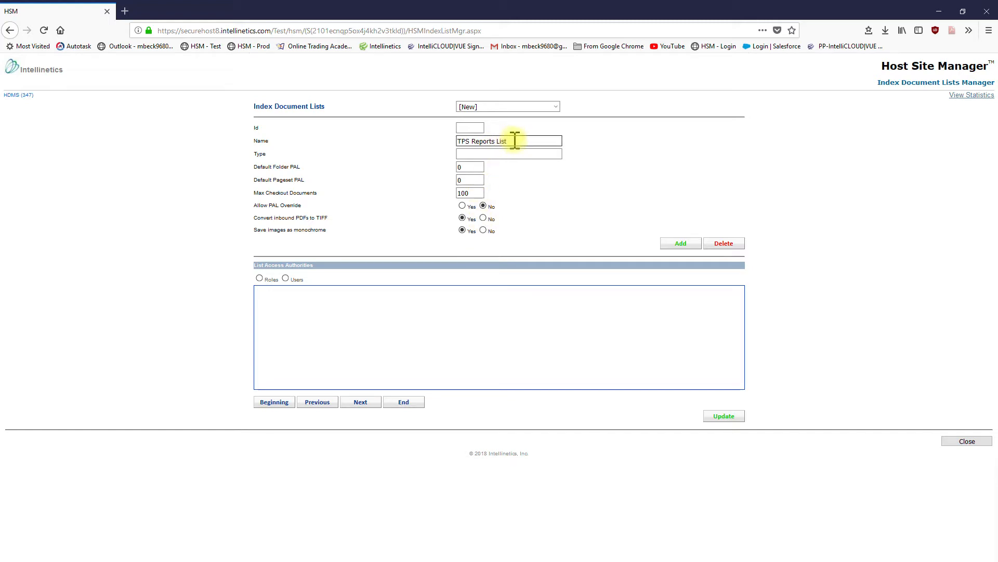
pyautogui.click(479, 193)
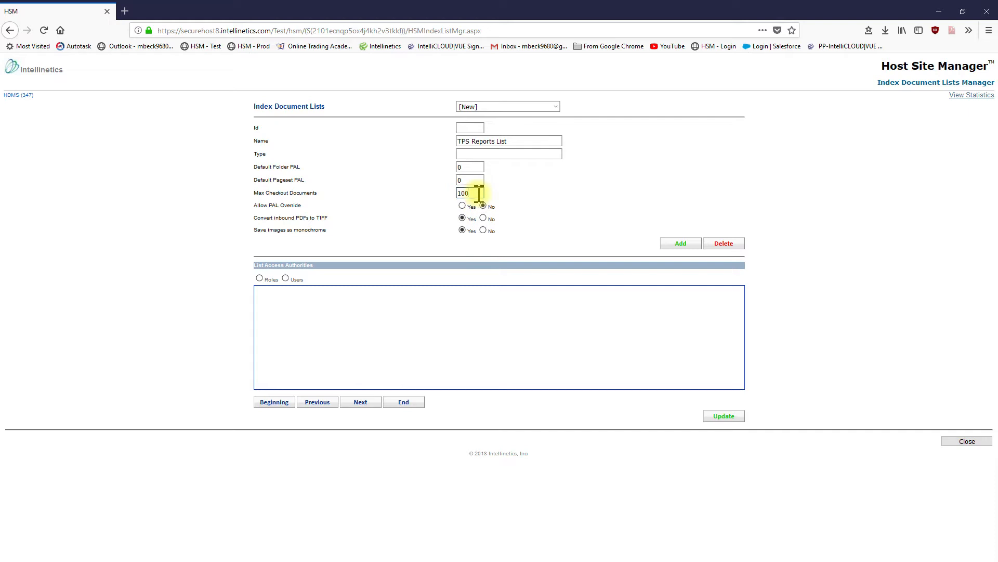
pyautogui.click(463, 219)
pyautogui.click(462, 230)
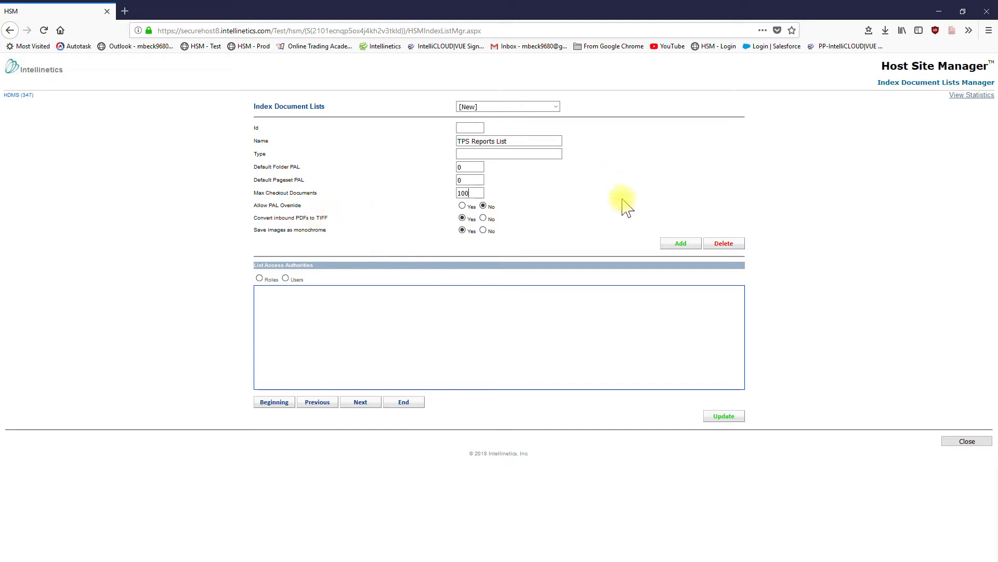
pyautogui.click(682, 245)
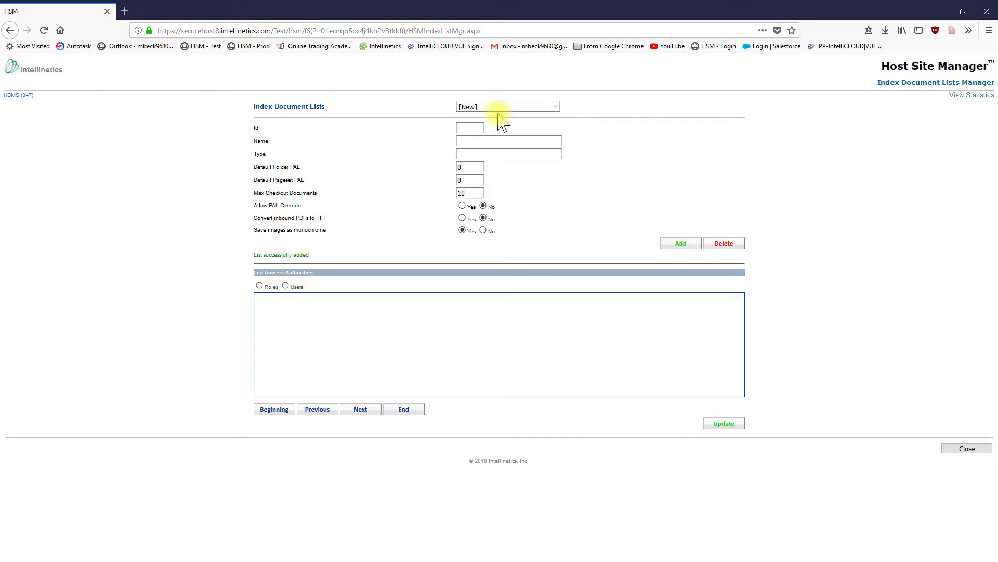
# Grant the user hdmsuser access to the TPS Reports List and close the list manager.
pyautogui.click(555, 107)
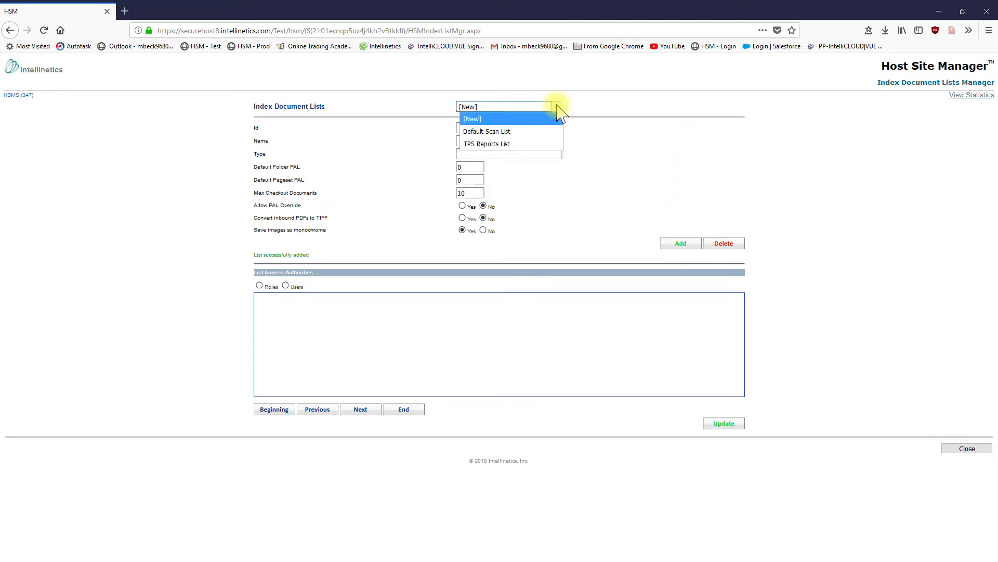
pyautogui.click(501, 144)
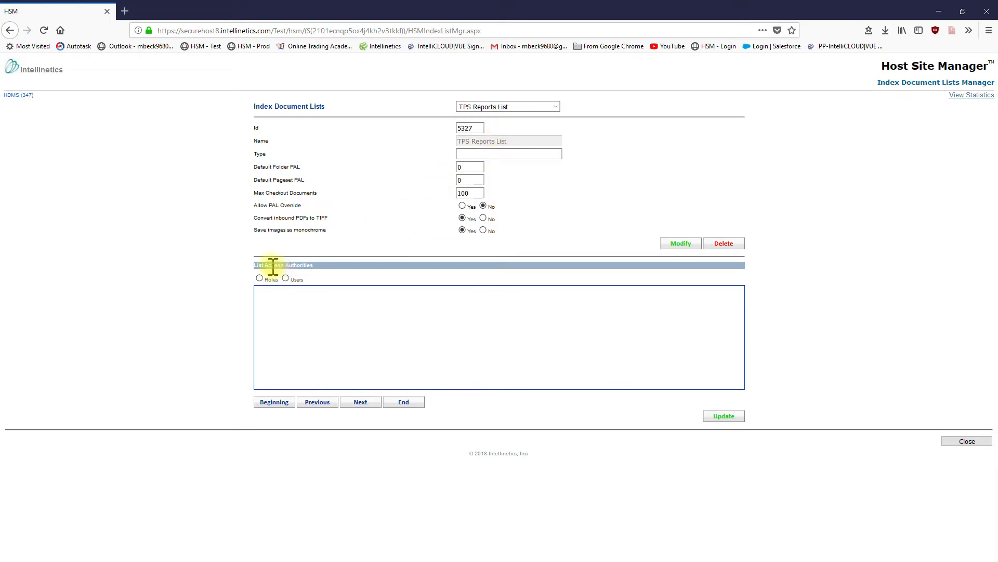
pyautogui.click(259, 278)
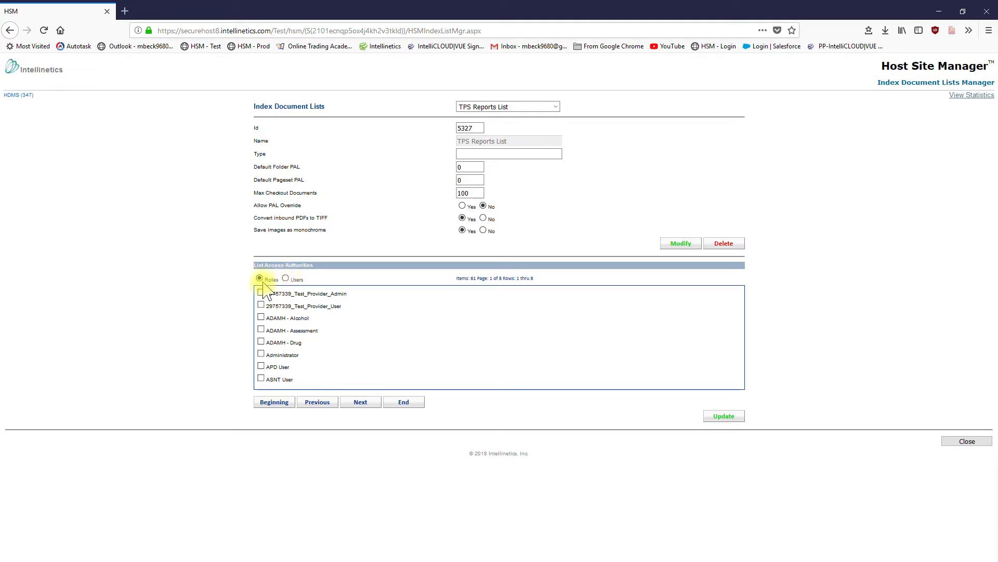
pyautogui.click(286, 278)
pyautogui.click(369, 407)
pyautogui.click(367, 406)
pyautogui.click(367, 406)
pyautogui.click(367, 406)
pyautogui.click(367, 406)
pyautogui.click(366, 404)
pyautogui.click(366, 405)
pyautogui.click(368, 407)
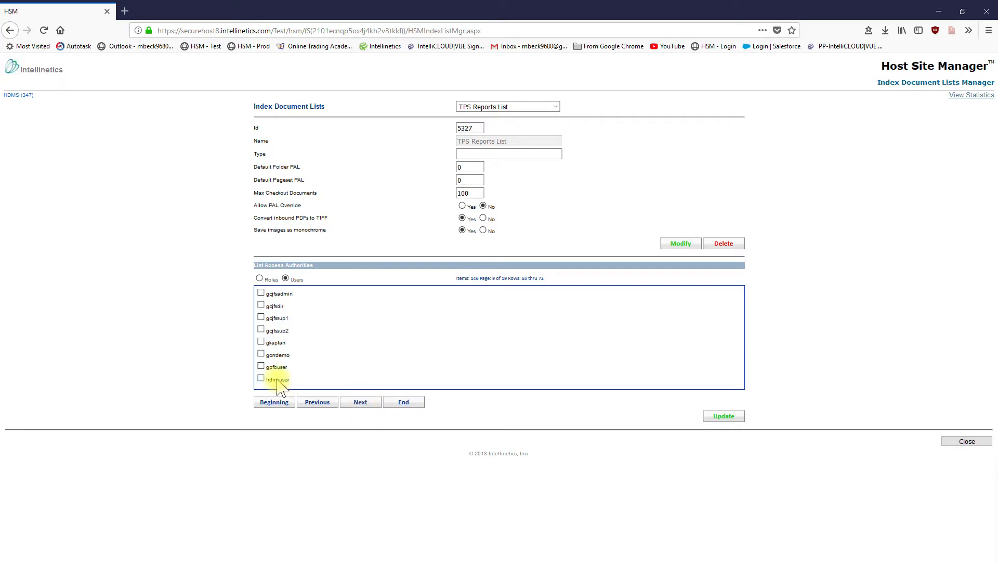
pyautogui.click(262, 379)
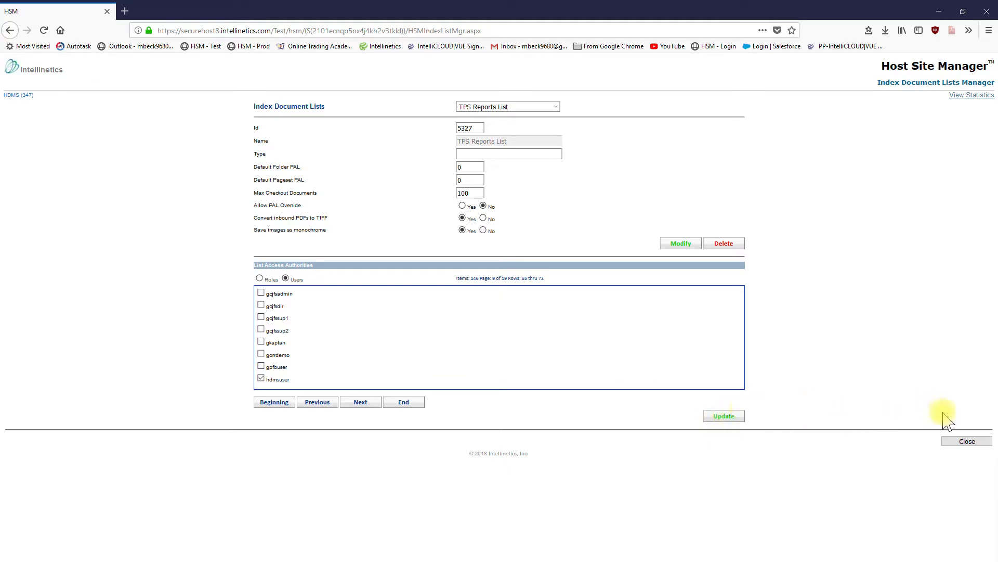
pyautogui.click(969, 441)
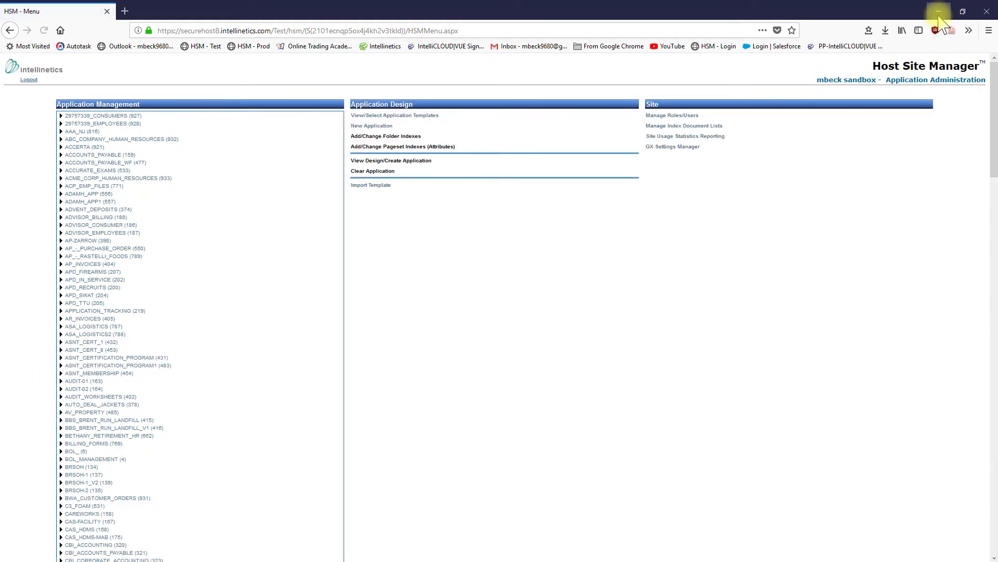
# Switch from the browser to Intellivue GX Capture and connect to the cloud as hdmsuser with the account password.
pyautogui.click(938, 11)
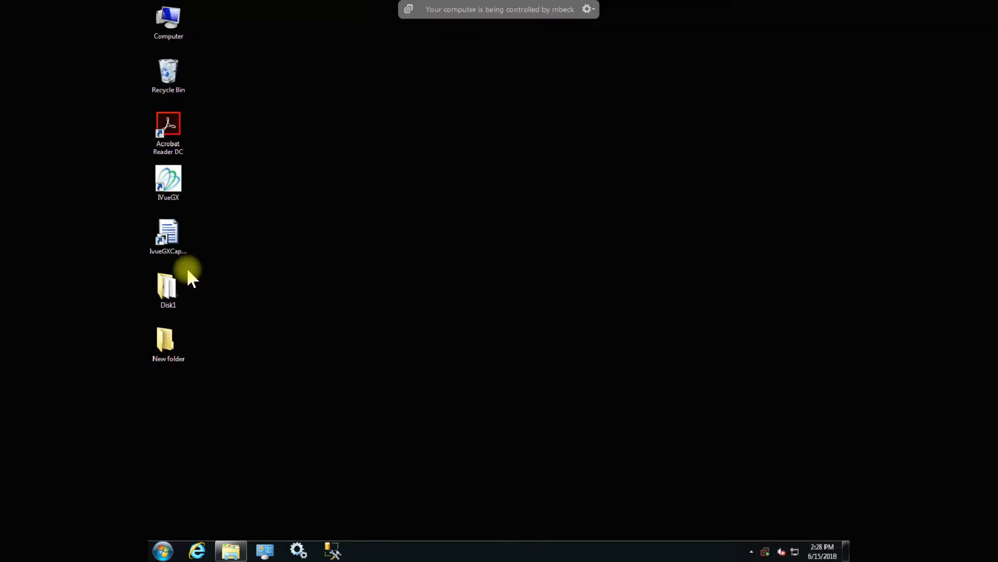
pyautogui.doubleClick(171, 248)
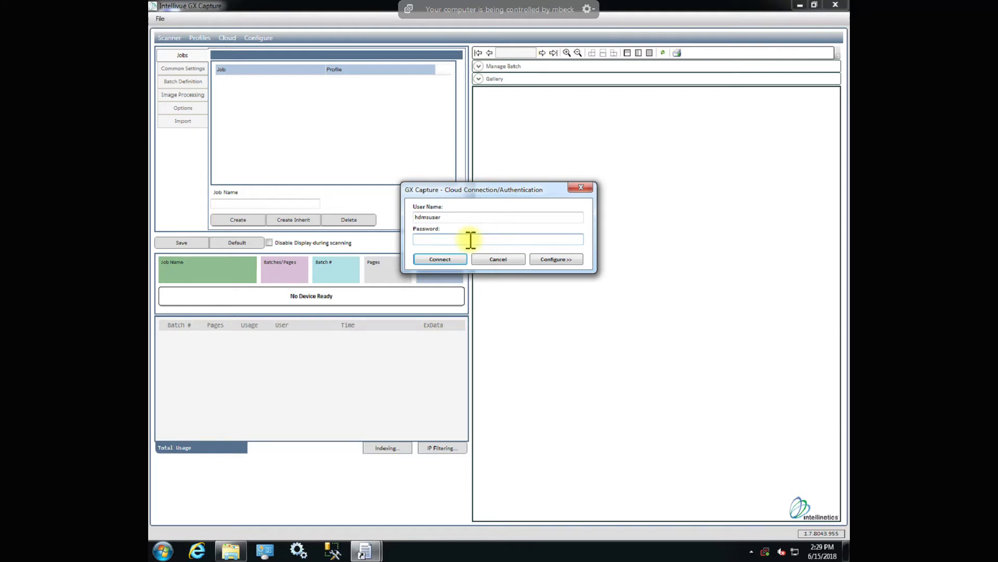
pyautogui.write('****')
pyautogui.click(444, 261)
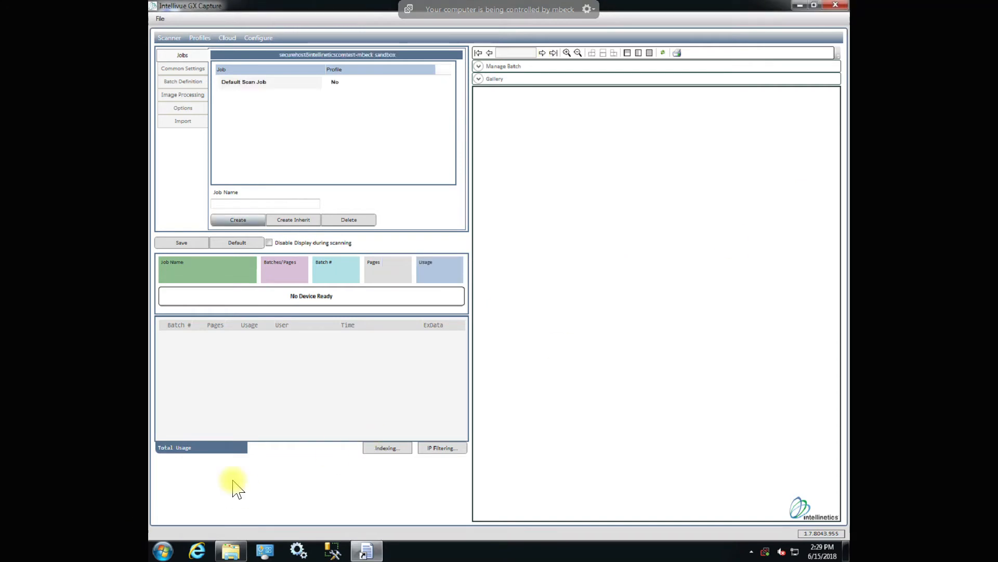
# Select the Default Scan Job and choose the Fujitsu fi-5120C as the scanning device.
pyautogui.click(251, 89)
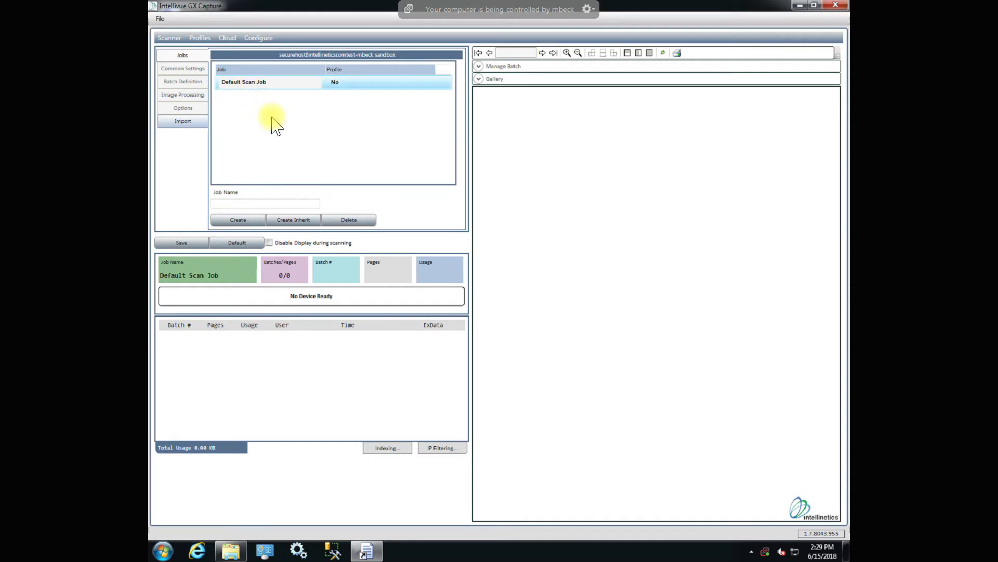
pyautogui.click(171, 44)
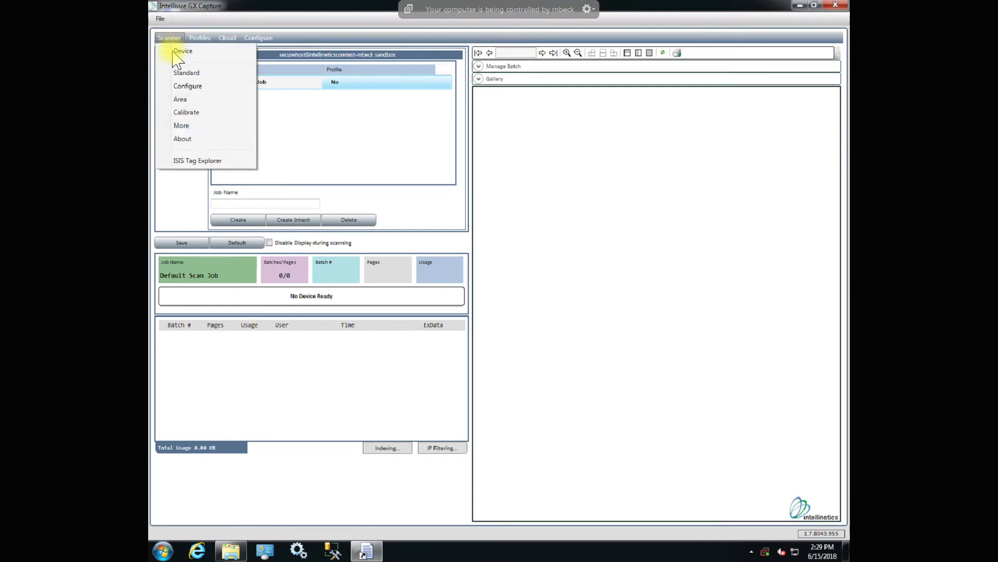
pyautogui.click(177, 58)
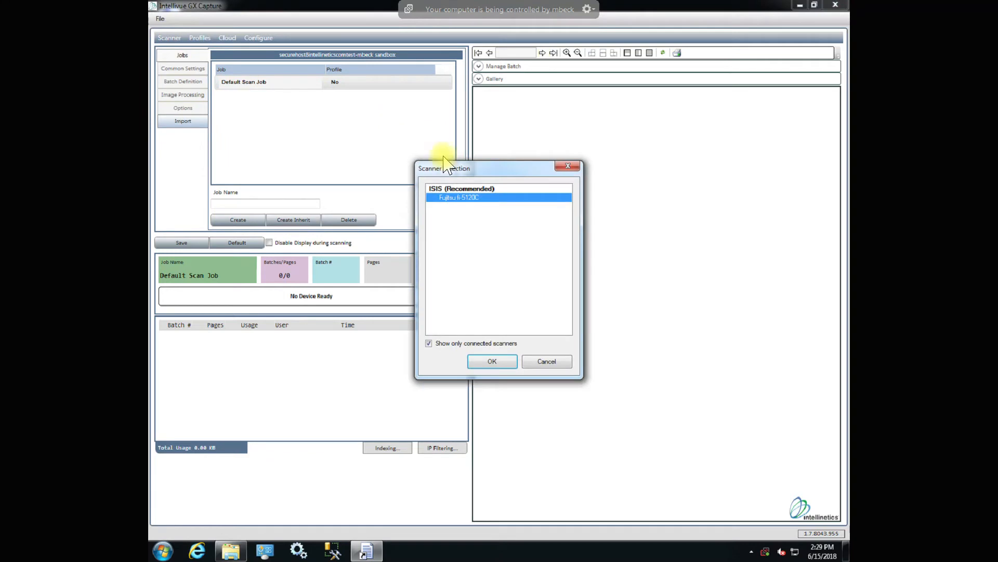
pyautogui.click(502, 364)
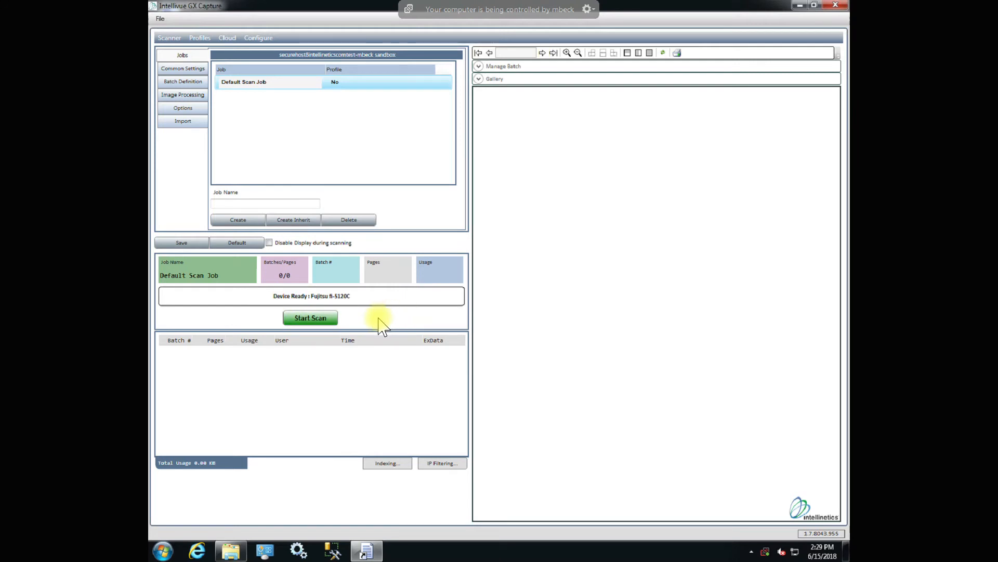
# Create a job named "TPS Reports Job" that inherits the Default Scan Job's settings.
pyautogui.click(218, 204)
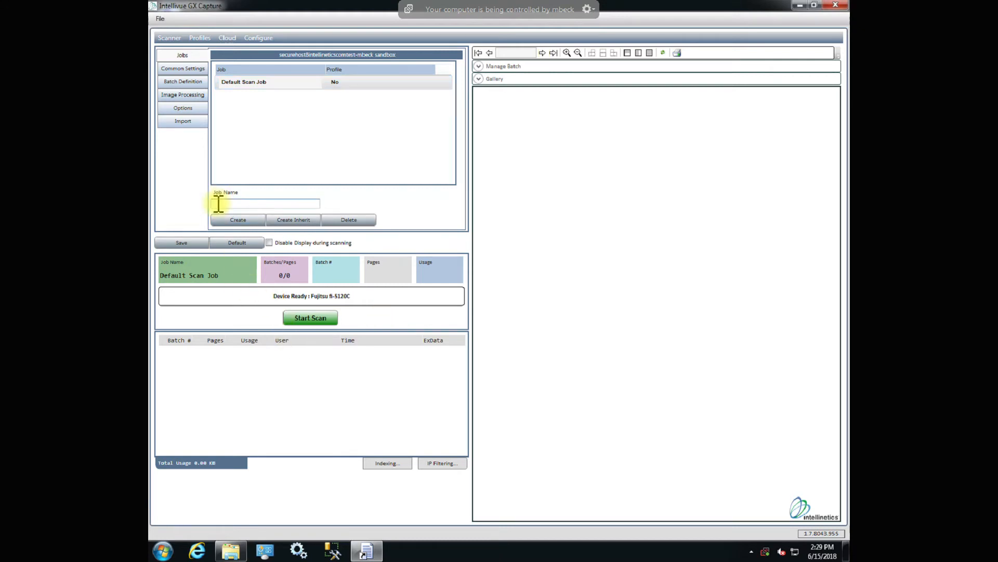
pyautogui.write('TRS Reports Job')
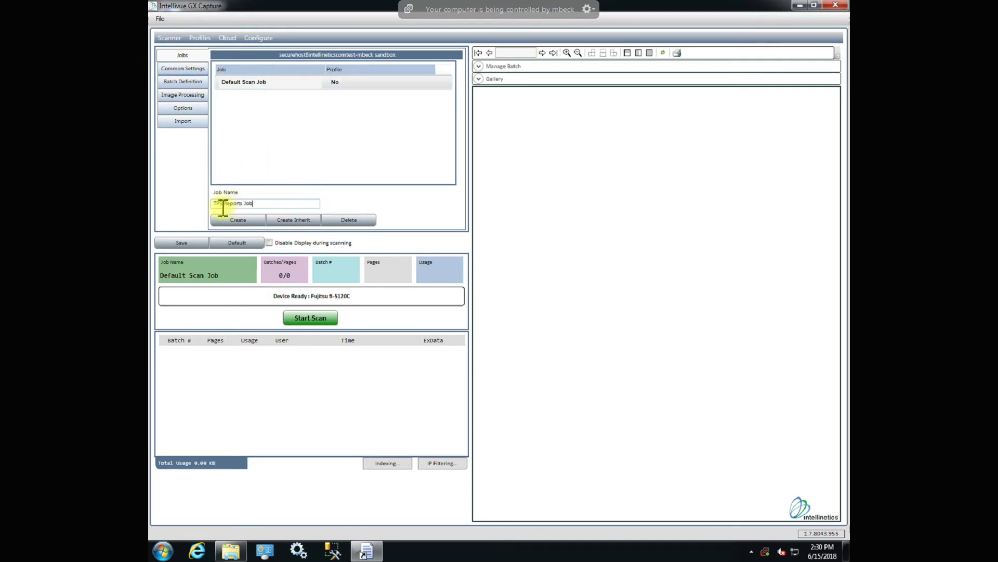
pyautogui.click(295, 220)
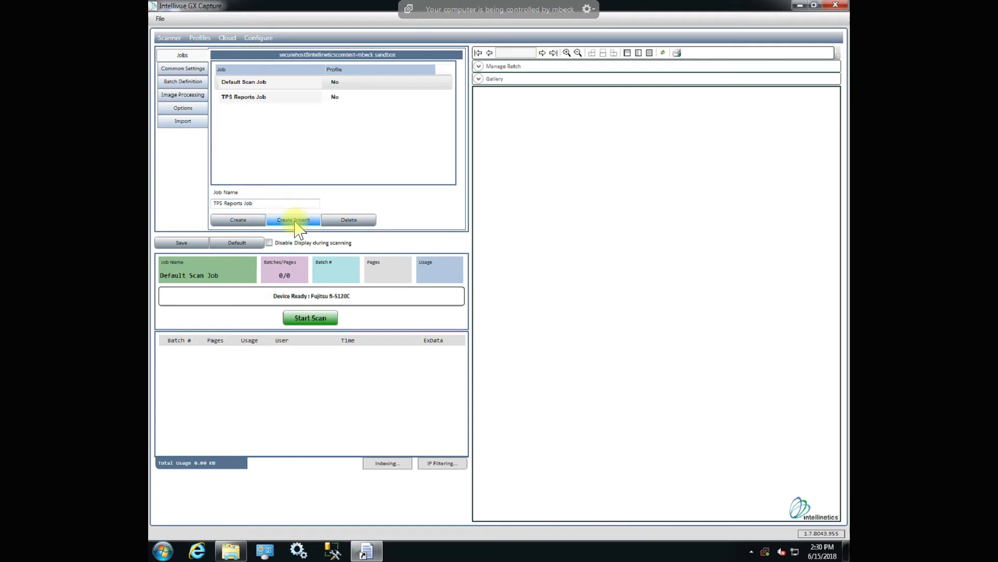
# Add a profile to the TPS Reports Job that associates it with the TPS Reports List under HDMS.
pyautogui.click(248, 98)
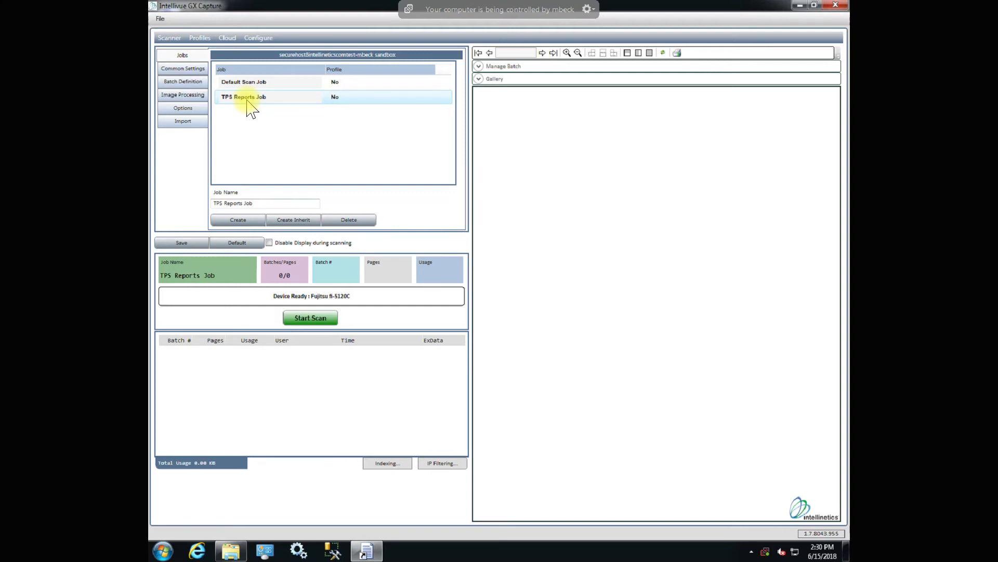
pyautogui.click(197, 40)
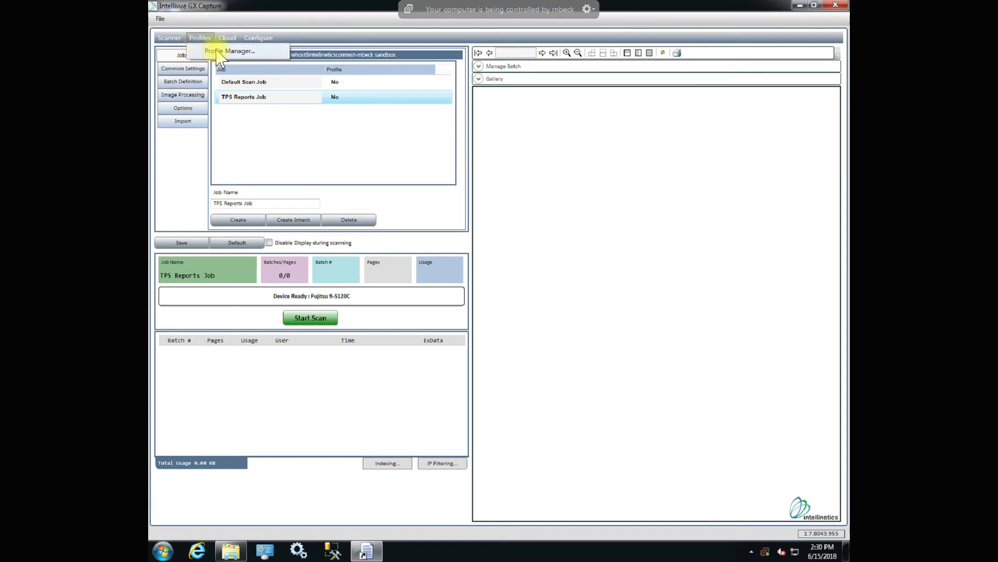
pyautogui.click(217, 51)
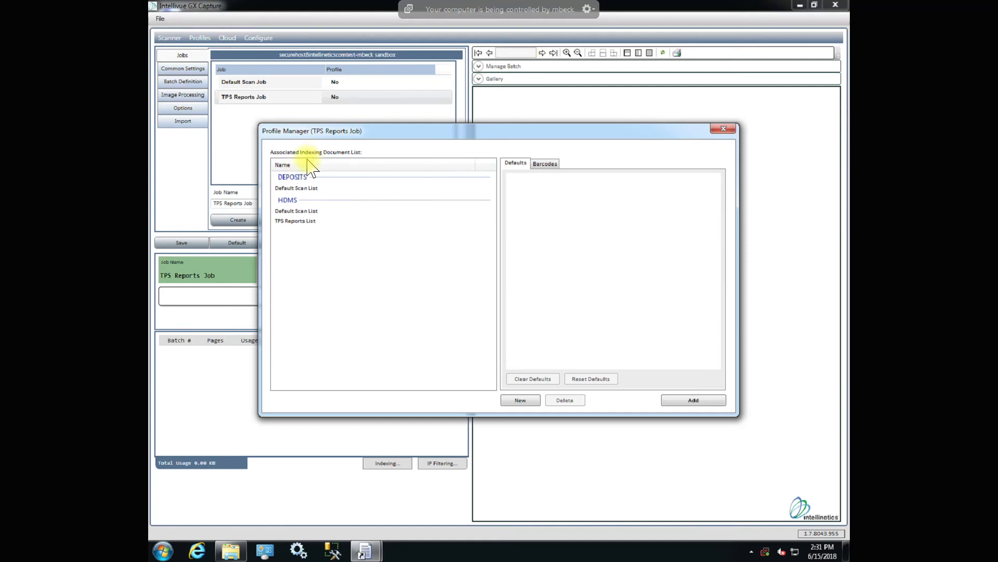
pyautogui.click(294, 222)
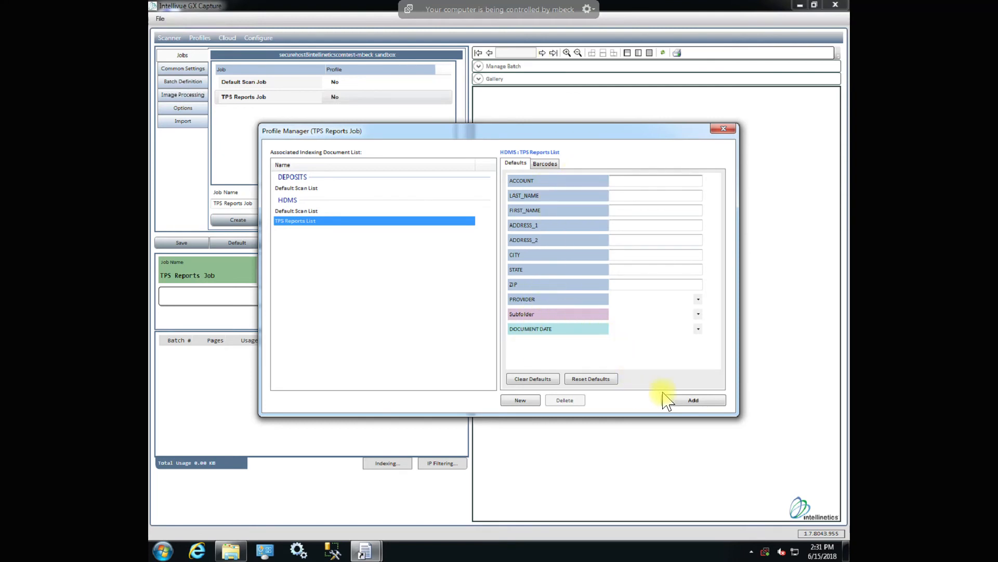
pyautogui.click(687, 410)
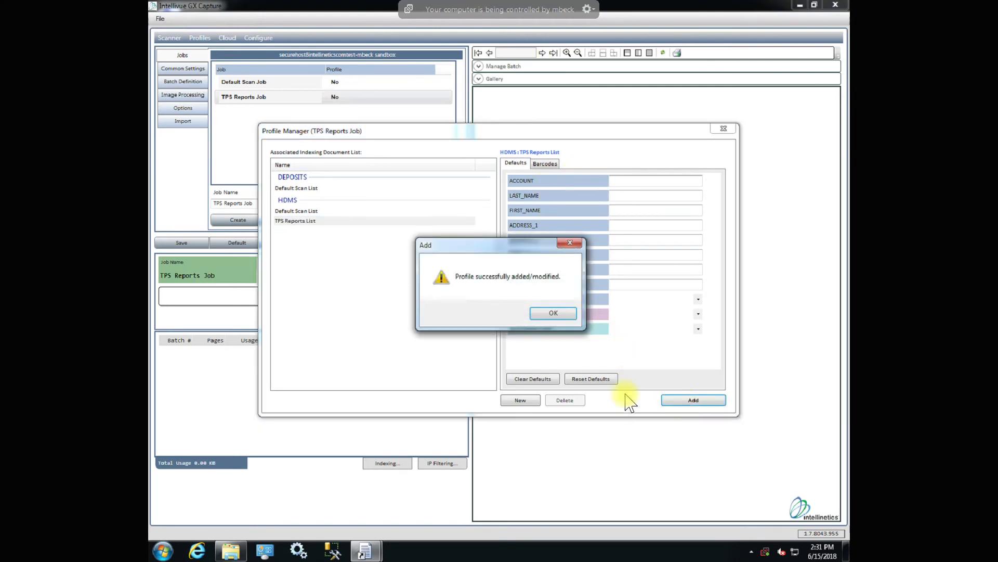
pyautogui.click(553, 313)
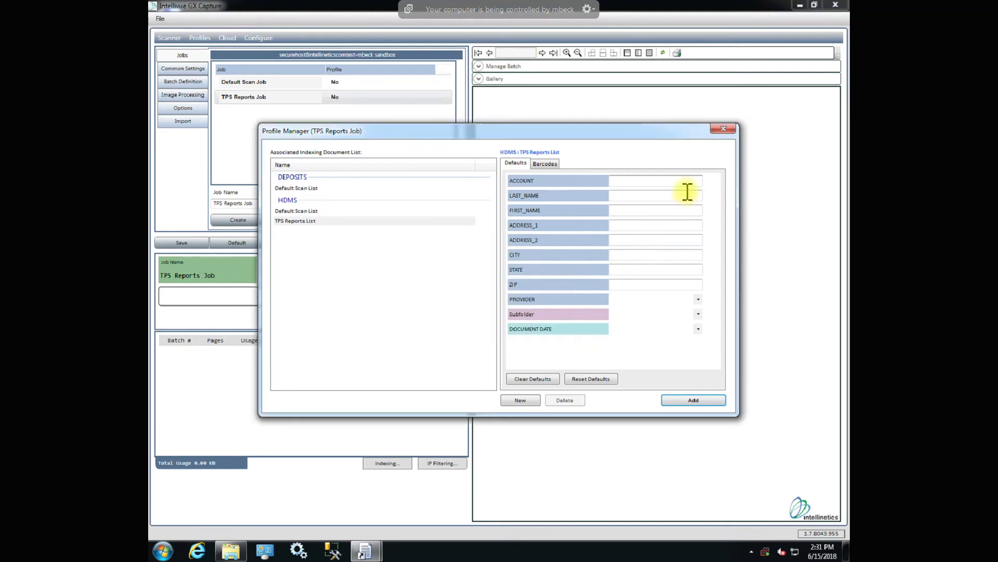
pyautogui.click(722, 130)
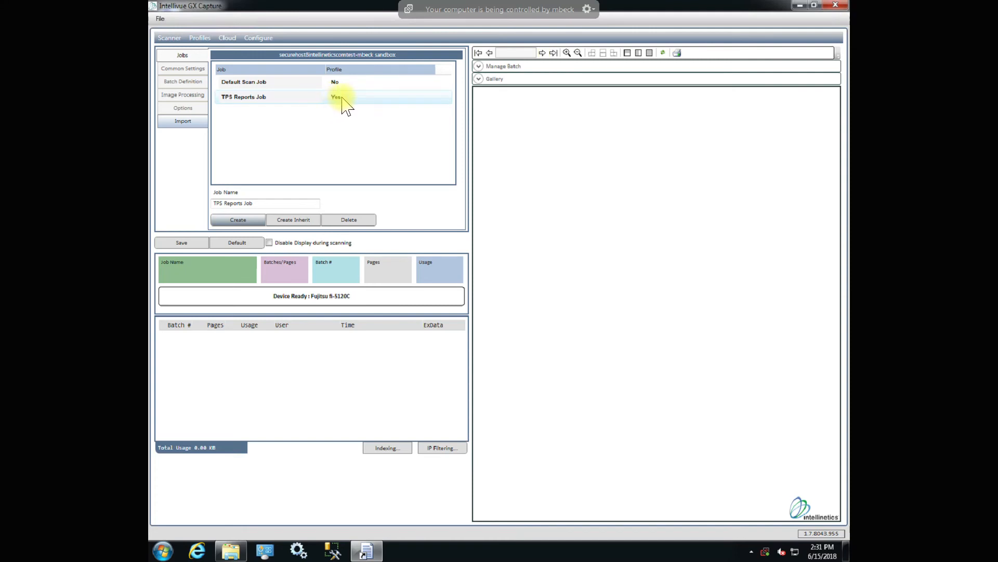
# Scan a batch of documents with the TPS Reports Job, accept it, and display its pages.
pyautogui.click(276, 99)
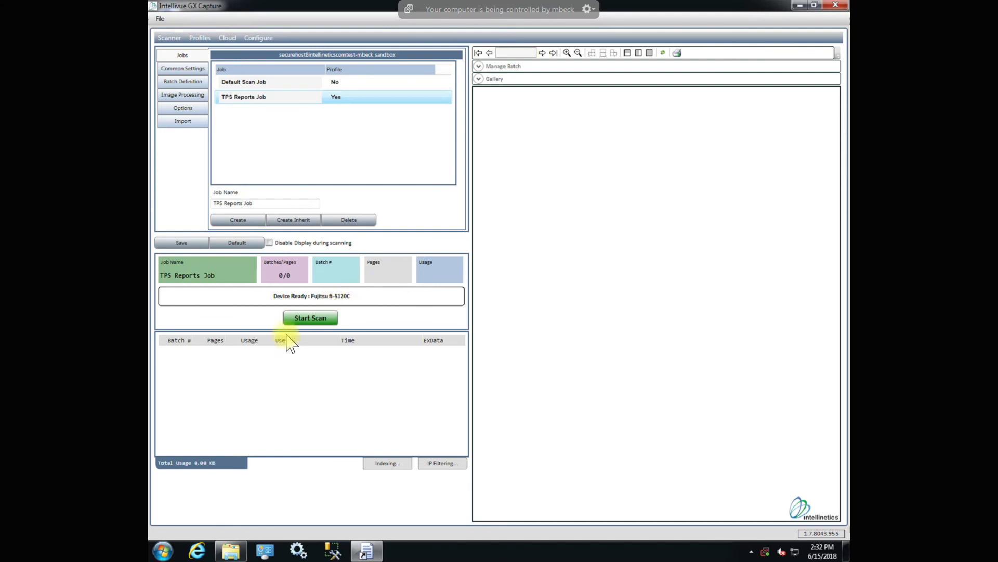
pyautogui.click(307, 318)
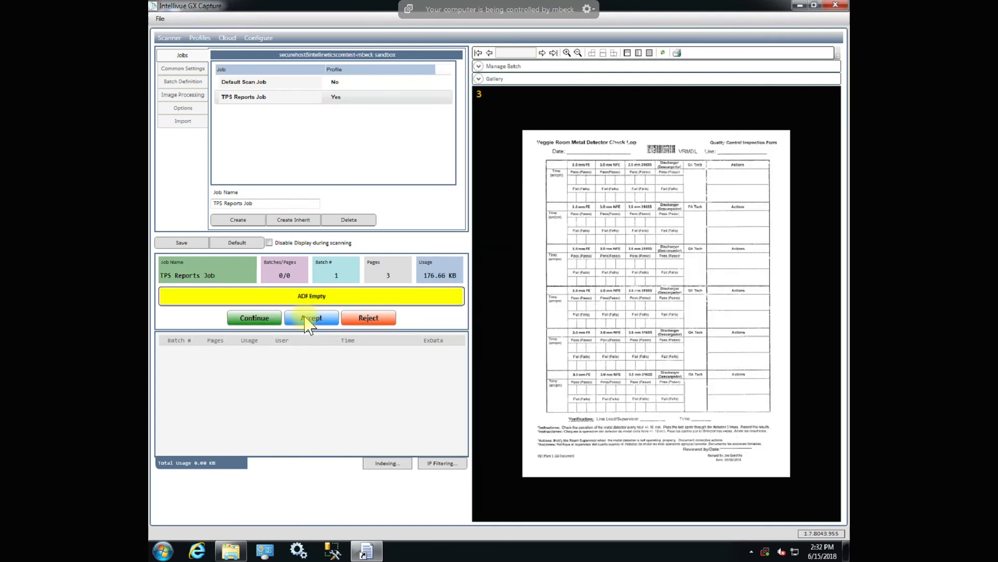
pyautogui.click(306, 317)
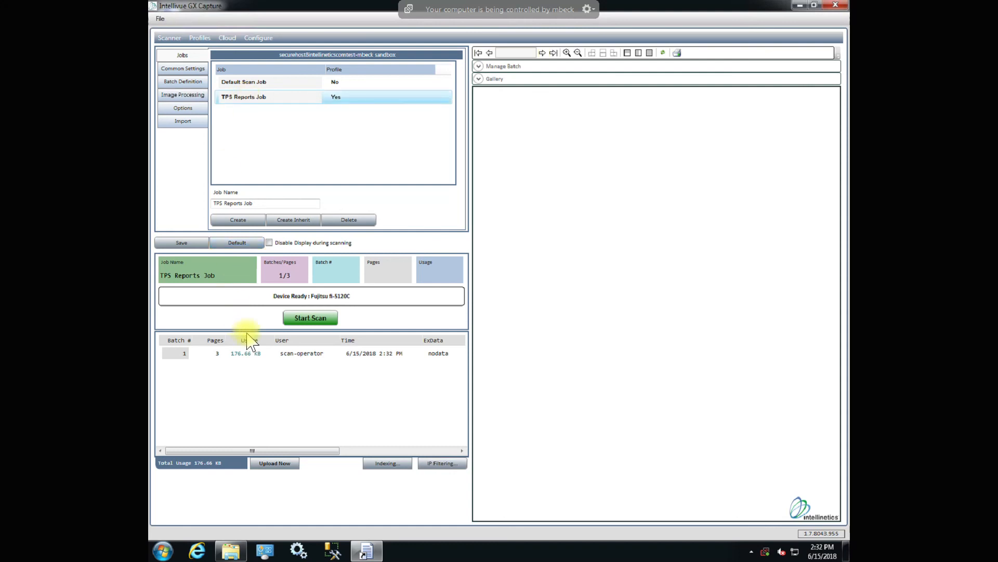
pyautogui.click(251, 358)
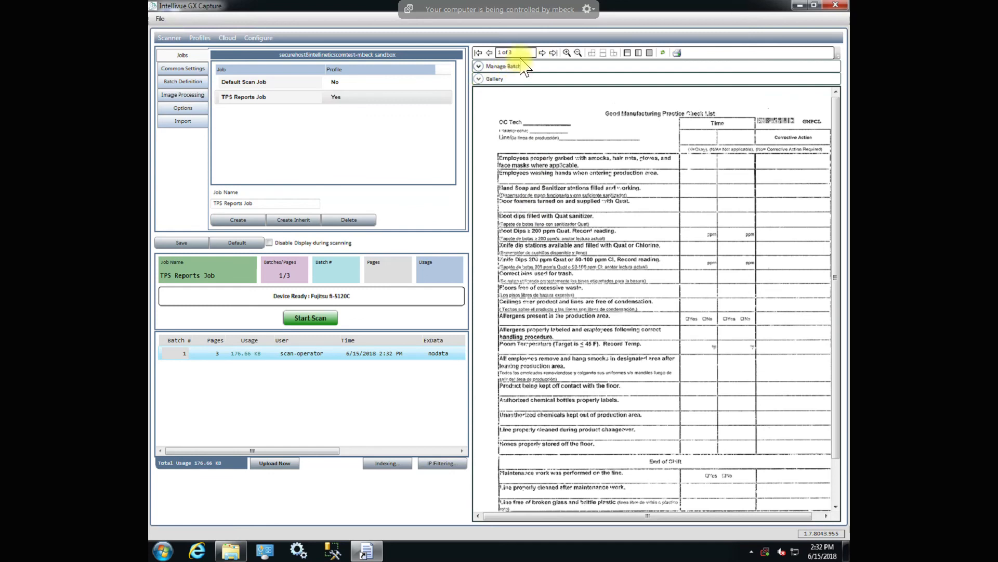
# Display the second page of the scanned TPS Reports batch, and upload the batch.
pyautogui.click(542, 53)
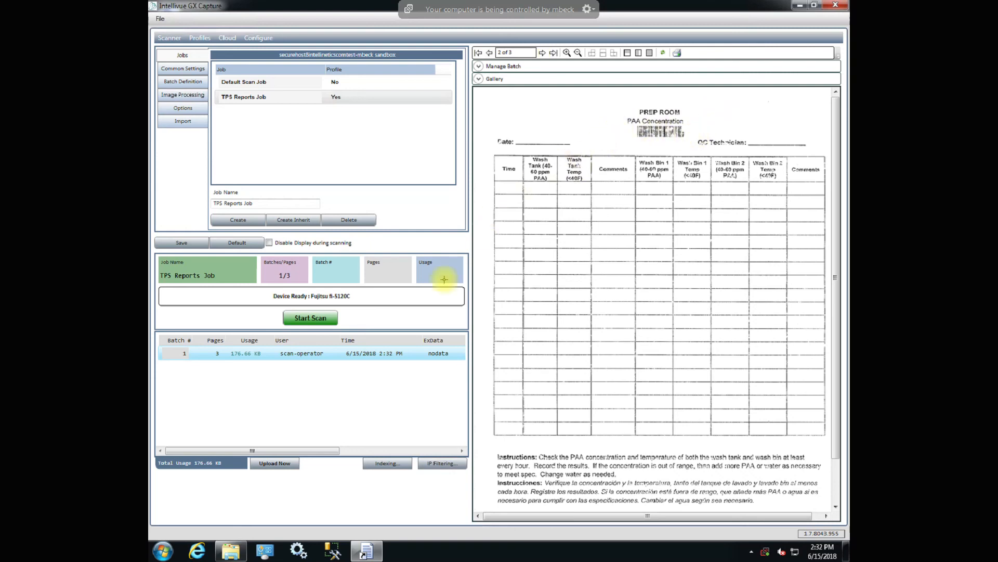
pyautogui.click(274, 462)
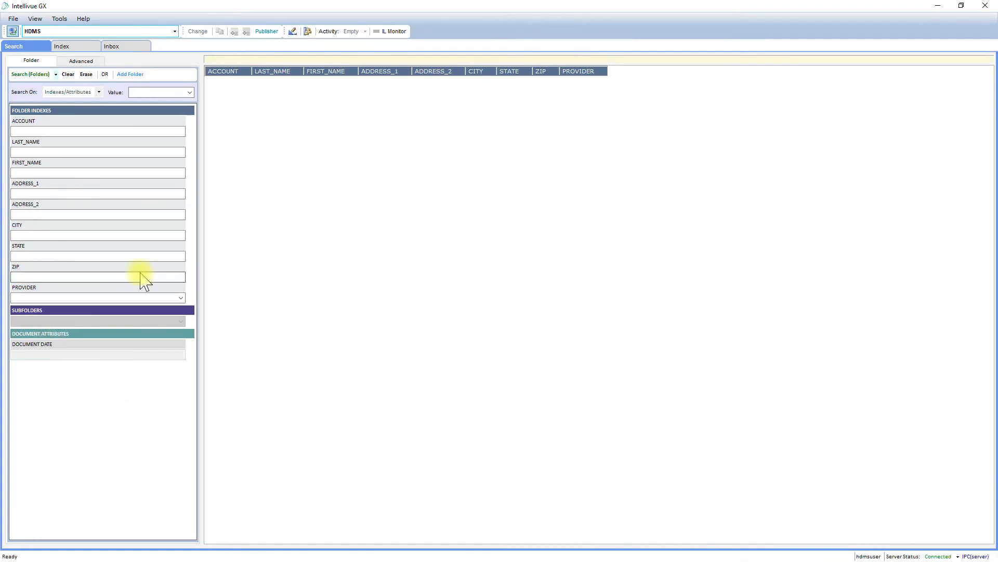
# Switch to Intellivue GX and check out the TPS Reports List under HDMS for indexing.
pyautogui.click(63, 46)
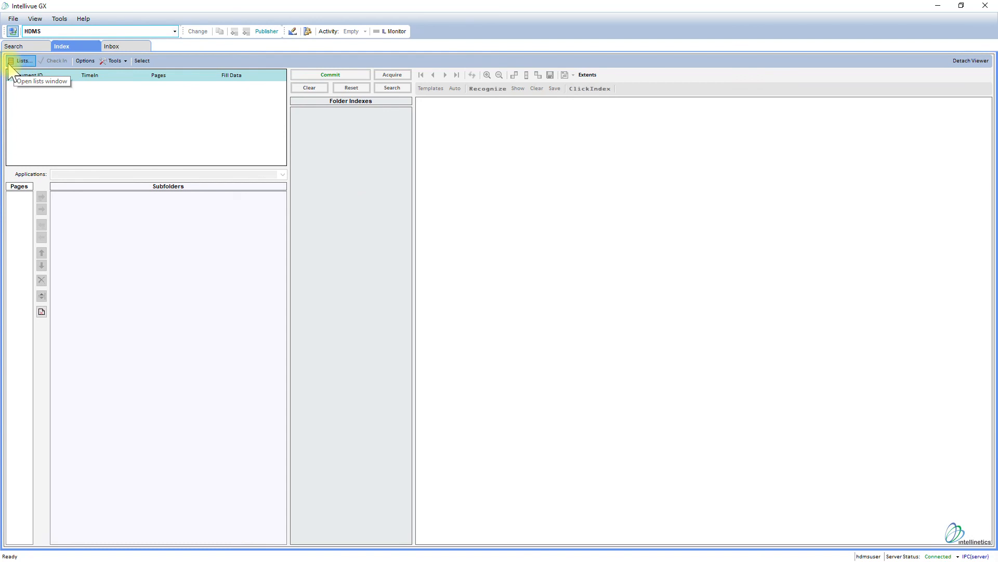
pyautogui.click(21, 61)
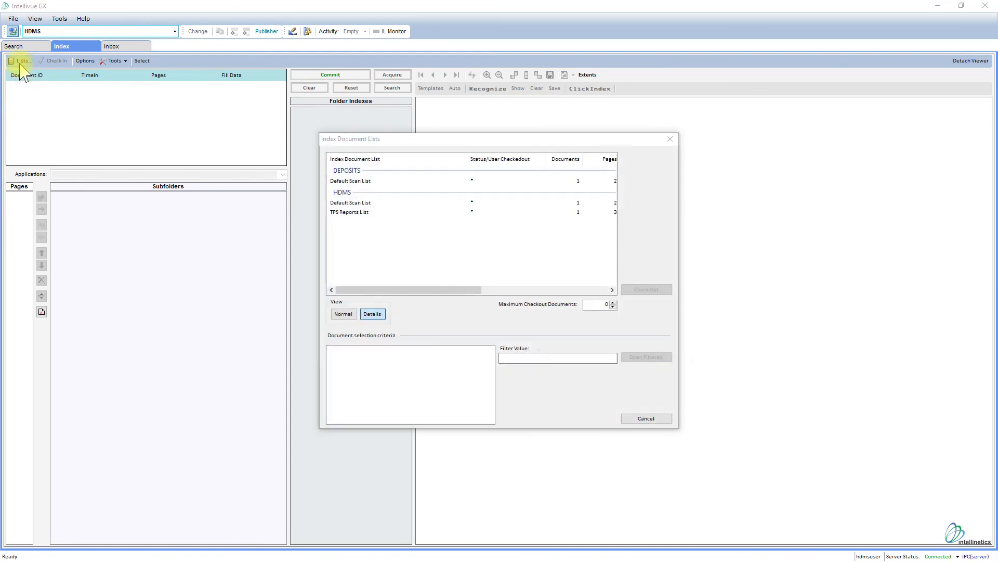
pyautogui.click(357, 213)
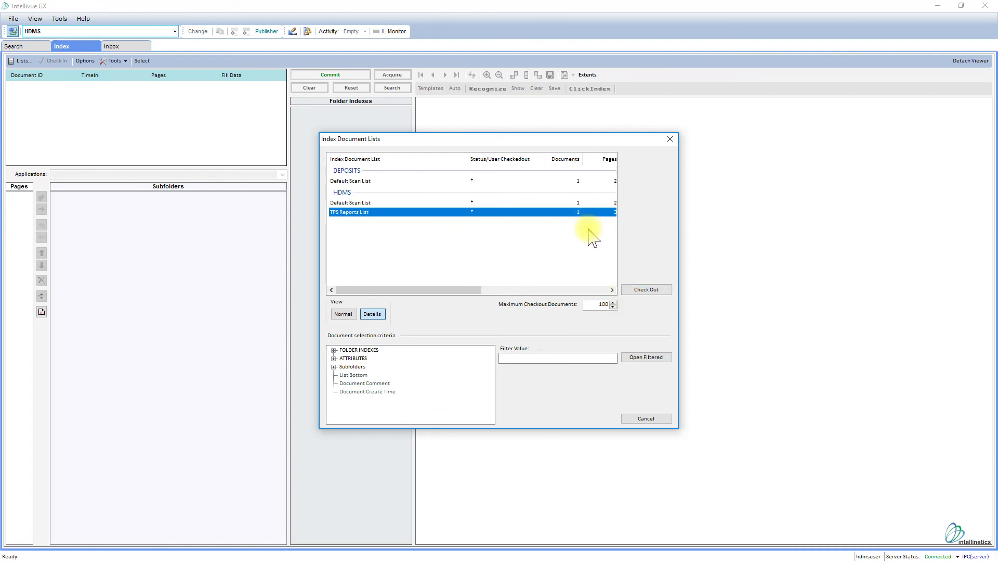
pyautogui.moveTo(485, 286); pyautogui.dragTo(494, 290)
pyautogui.click(652, 292)
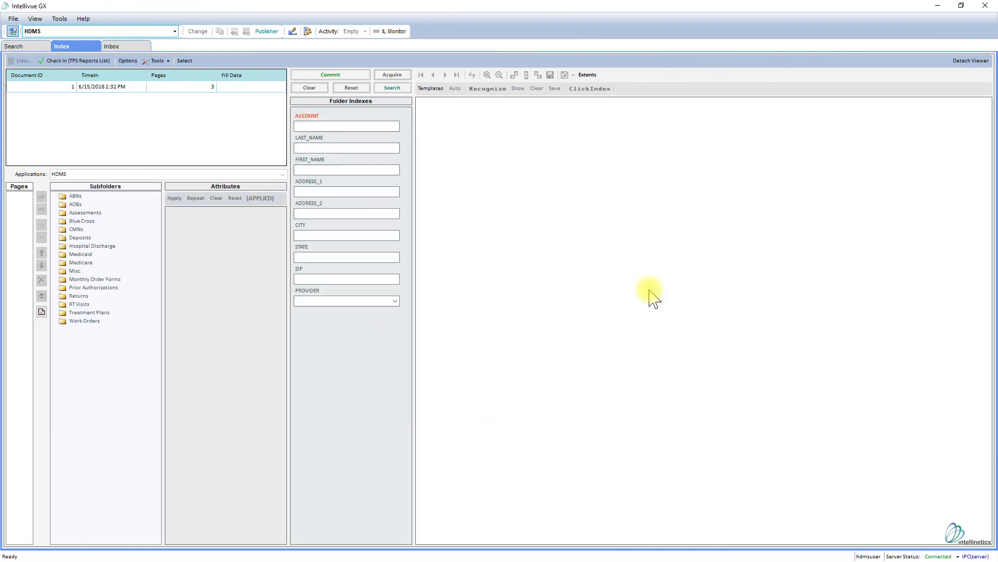
# Open the scanned document from the checked-out list and select the AOBs subfolder for indexing it.
pyautogui.click(119, 90)
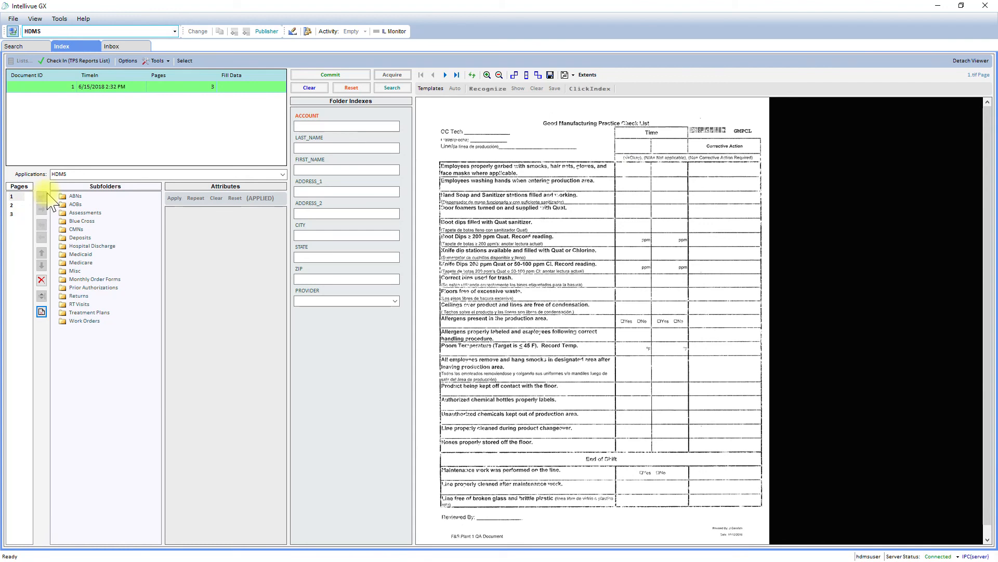
pyautogui.doubleClick(73, 204)
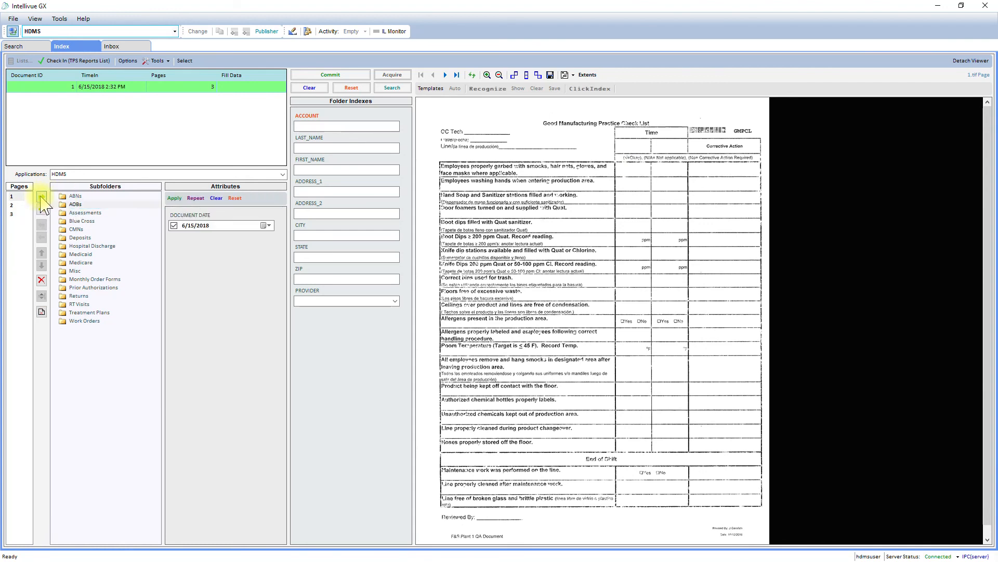